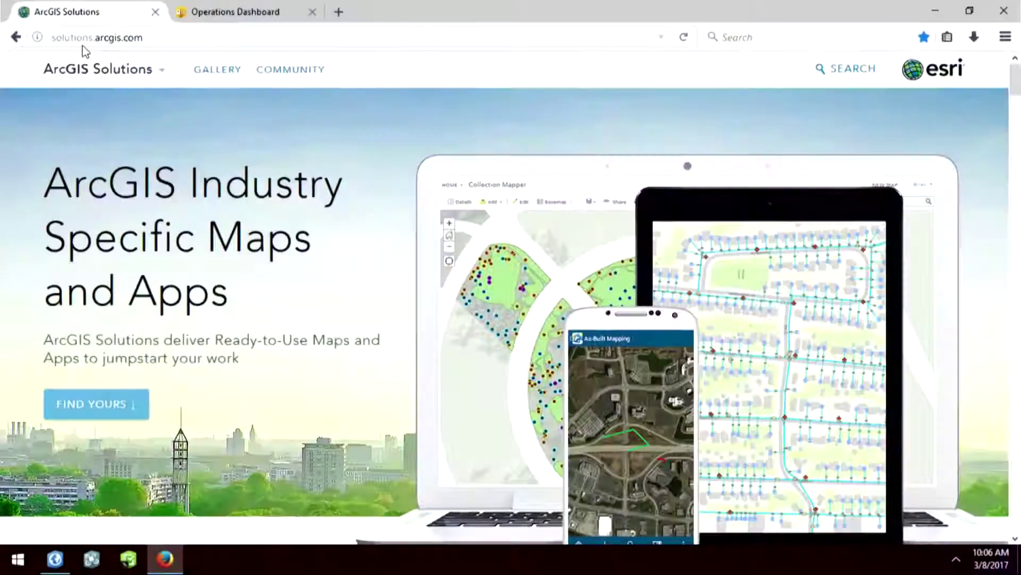
- Search the solutions gallery for 'damage' and open the Damage Assessment details page
click(218, 80)
click(101, 170)
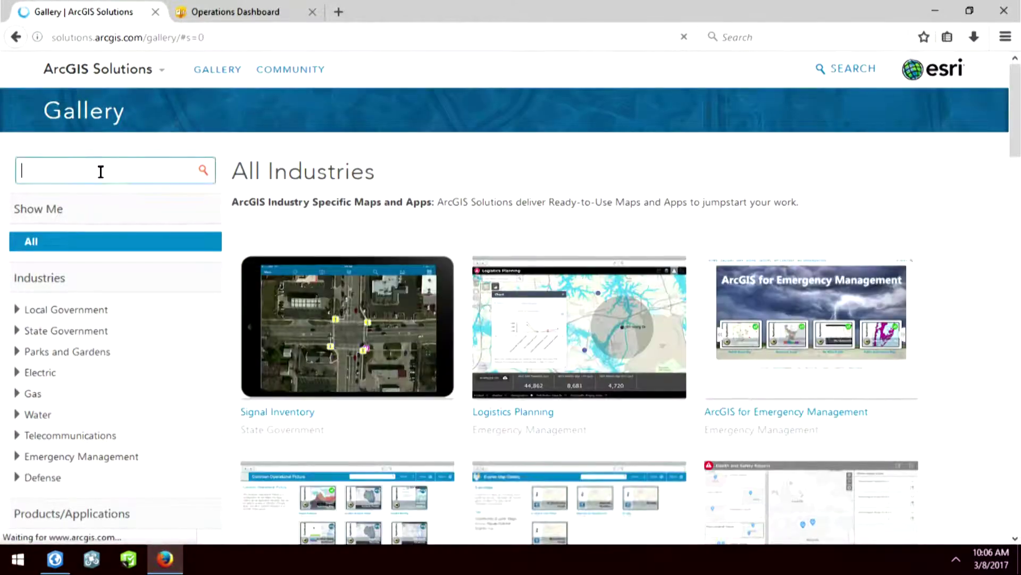
text(dama)
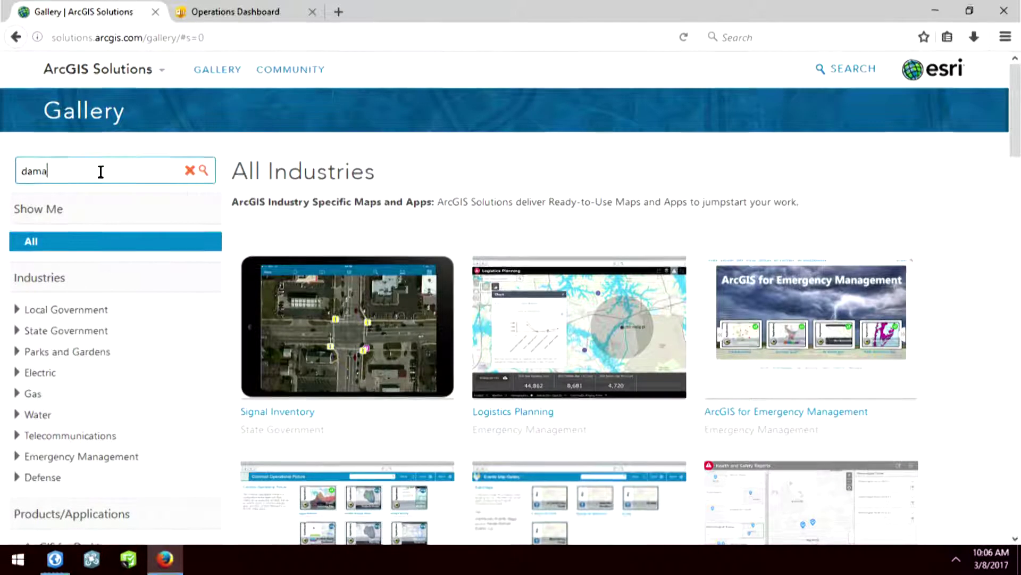
text(ge)
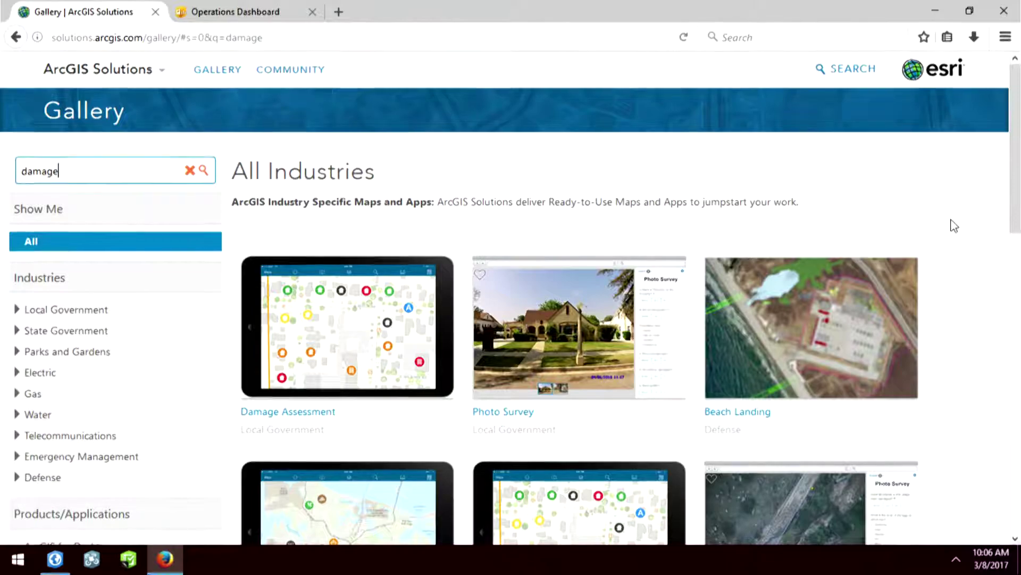
scroll(955, 226, down, 1)
scroll(955, 225, down, 3)
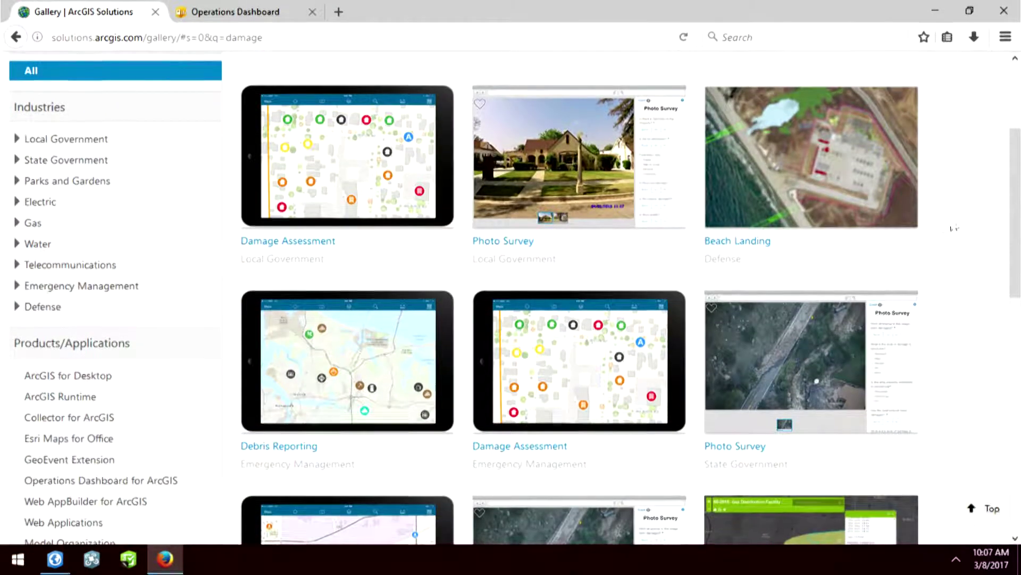
mouse_move(680, 348)
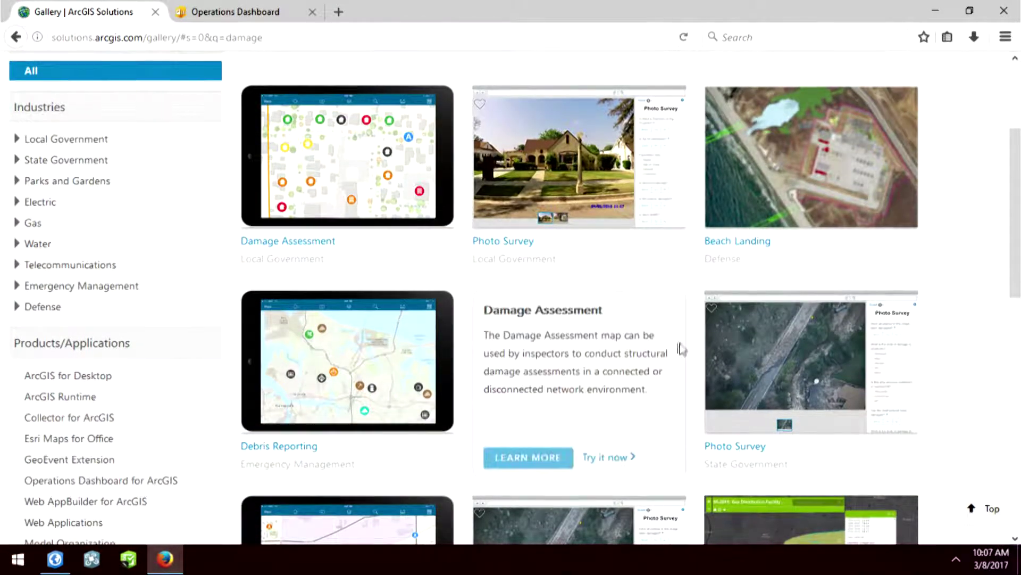
click(531, 463)
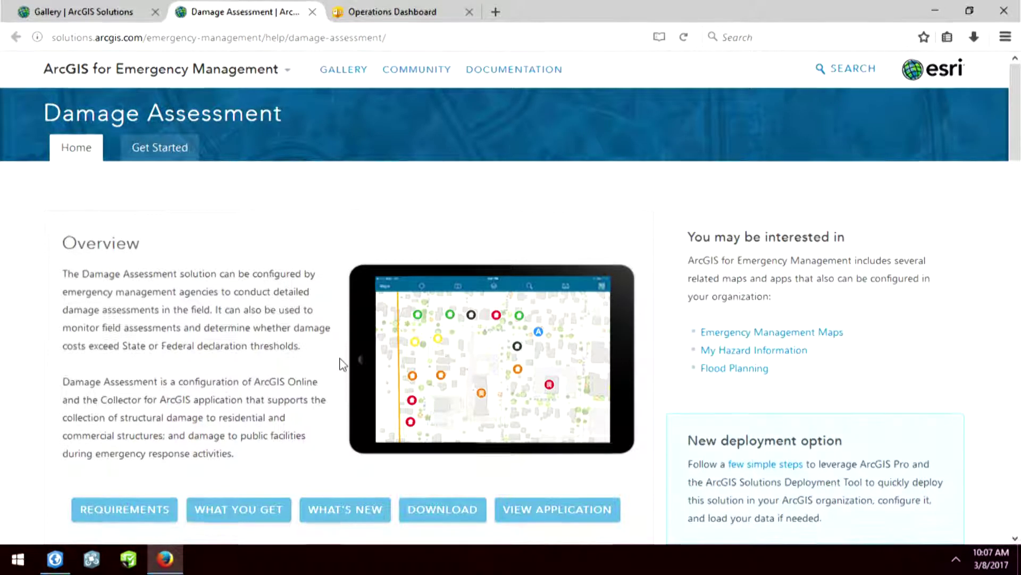
- Review the Damage Assessment requirements, then bring up the Operation View dashboard
scroll(343, 364, down, 3)
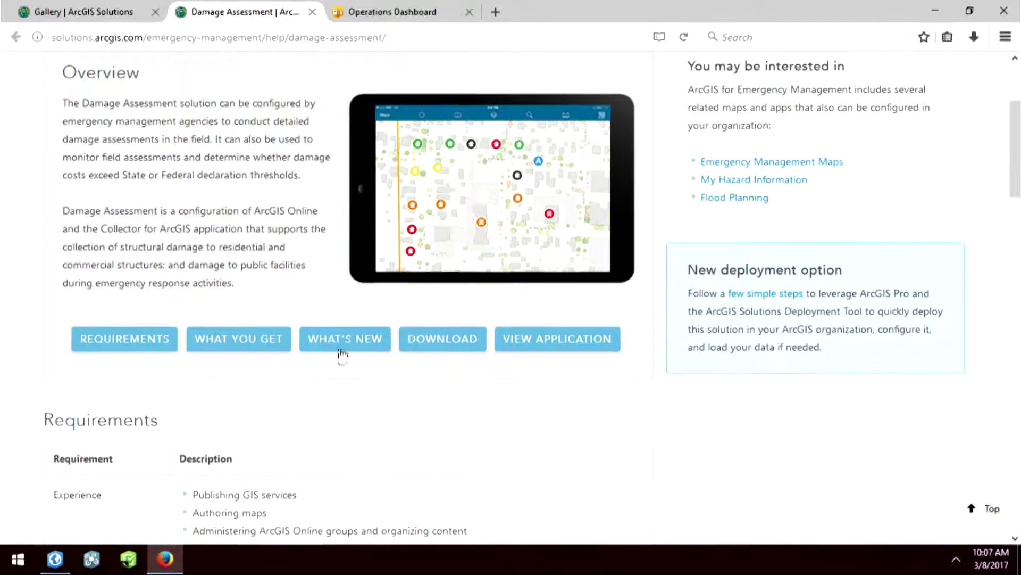
click(401, 16)
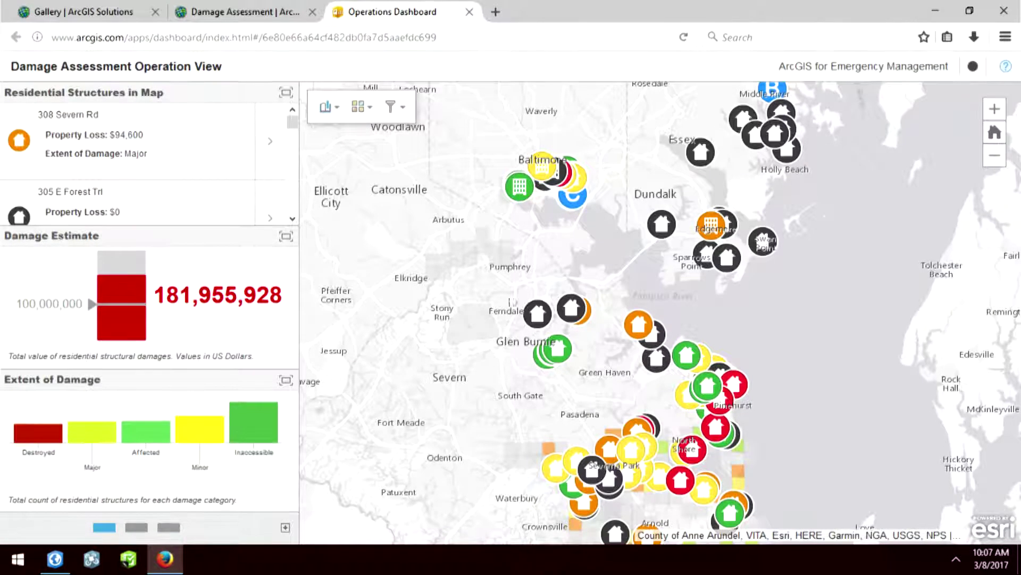
- Inspect a damaged residence's popup, close it, and zoom in on the damage map
click(571, 314)
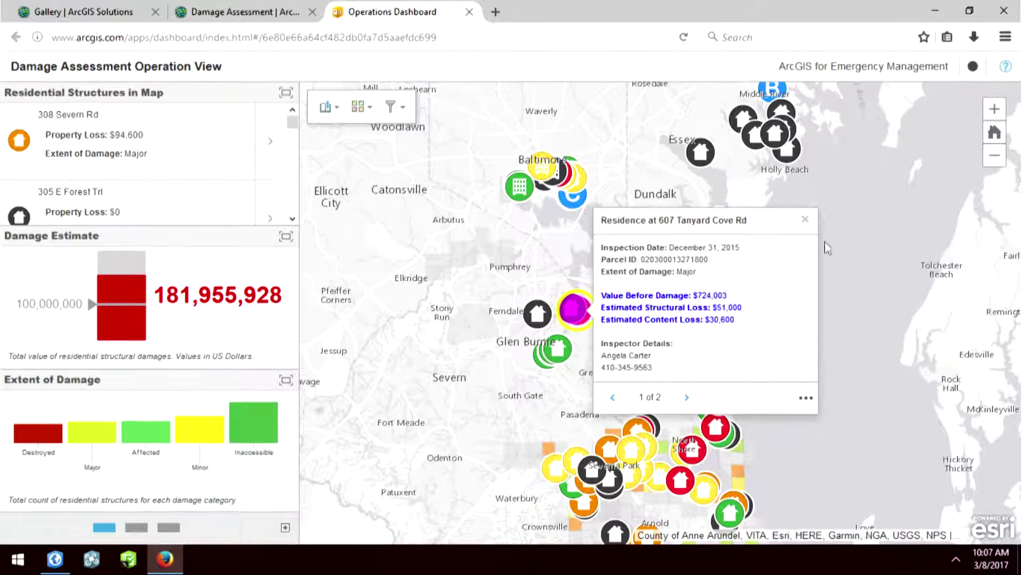
click(806, 220)
scroll(577, 318, up, 1)
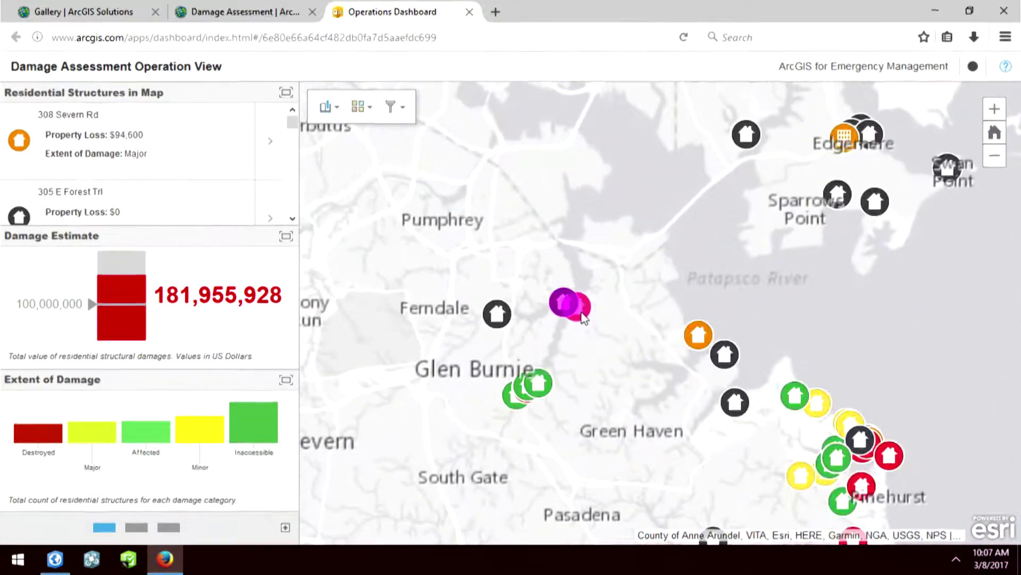
scroll(583, 318, up, 1)
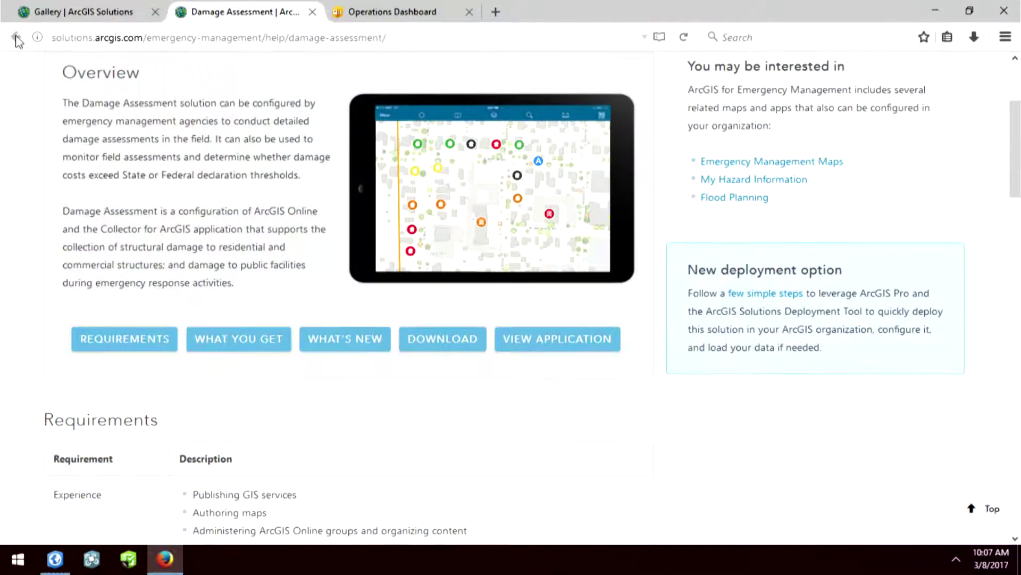
- Search the gallery for 'solution deployment', open the Deployment Tool page, then return to ArcGIS Pro
click(64, 15)
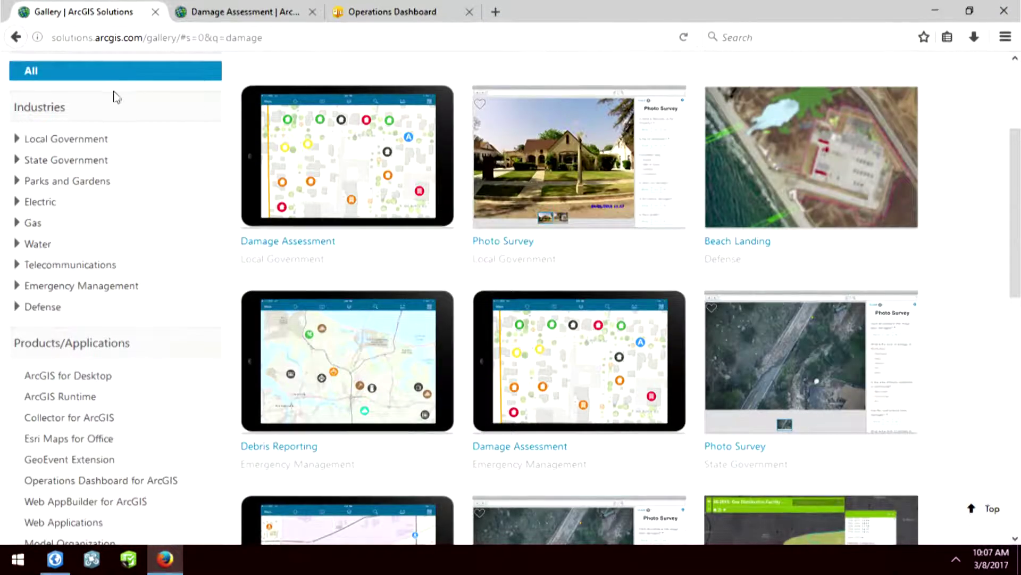
scroll(132, 159, up, 3)
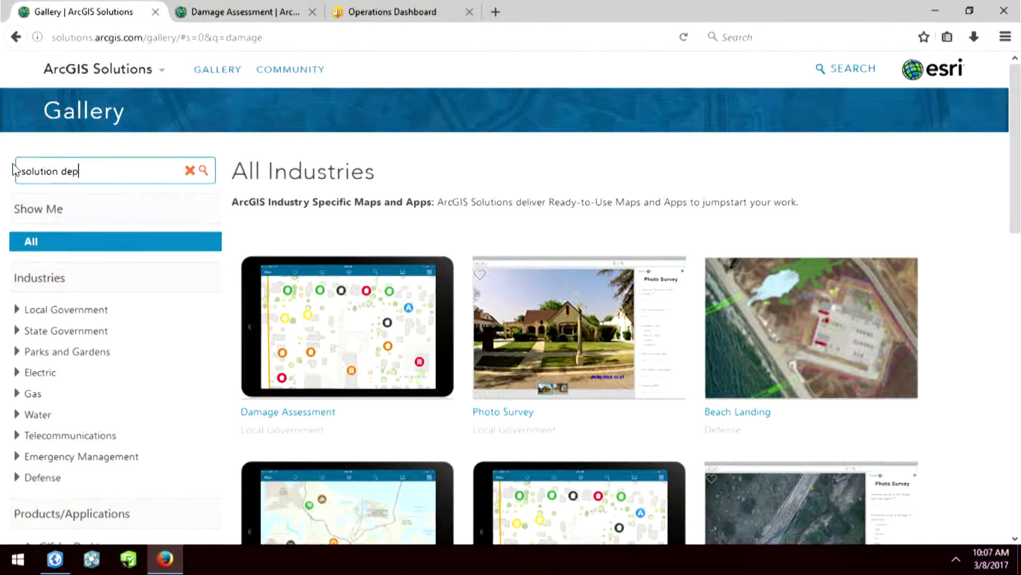
key(BackSpace)
text(ent)
key(Return)
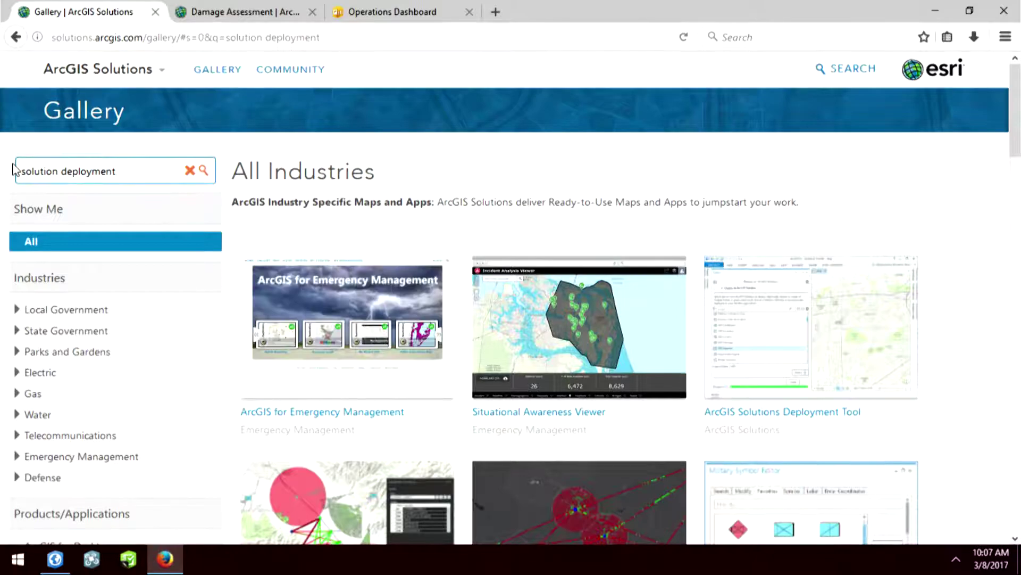
mouse_move(841, 341)
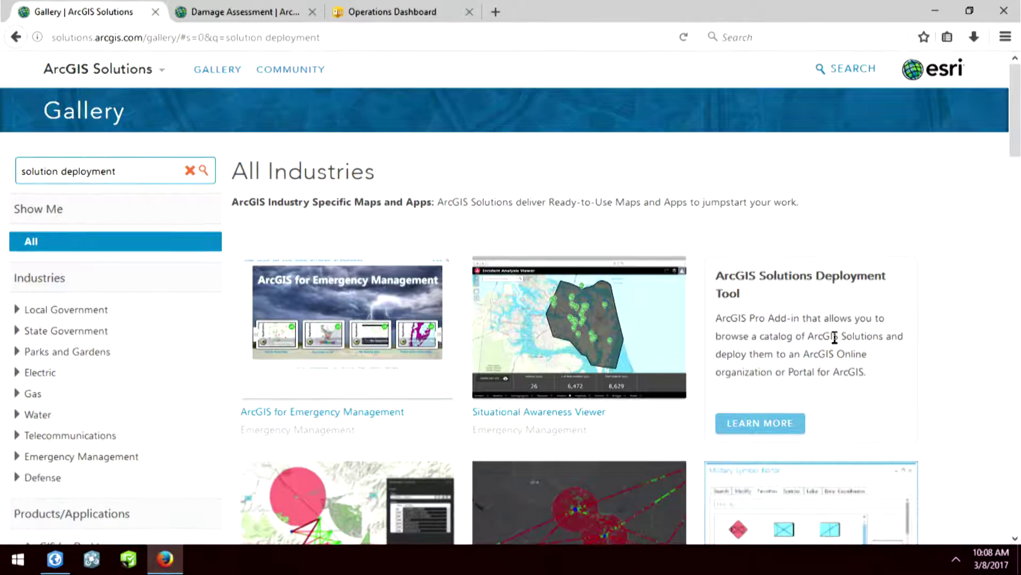
click(771, 427)
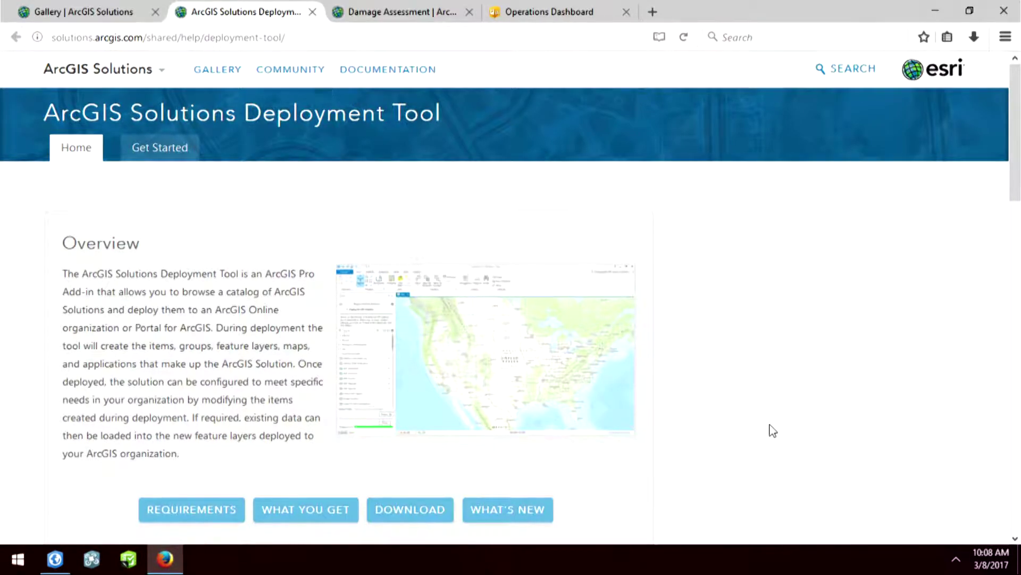
click(61, 565)
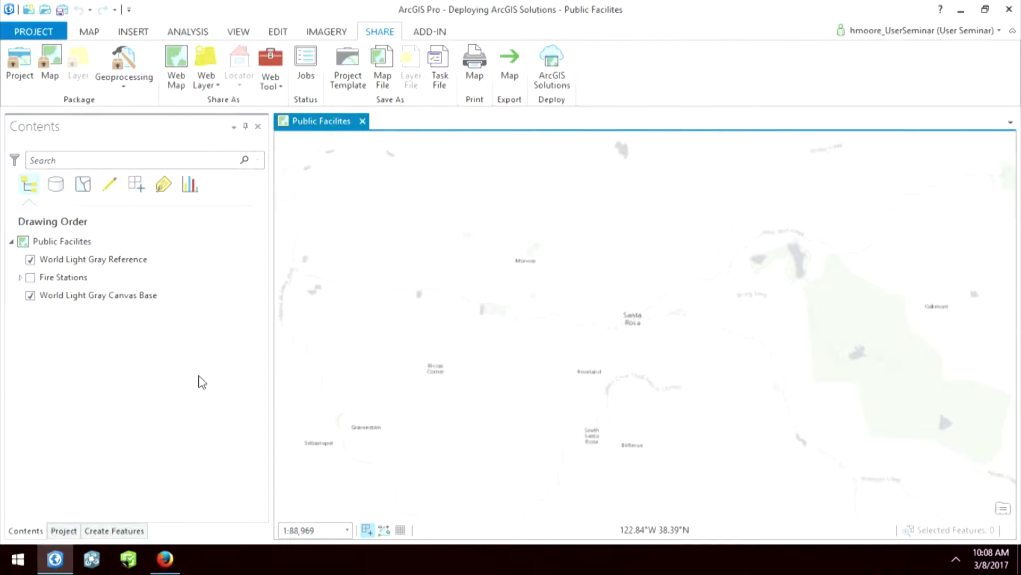
- Open the ArcGIS Solutions tasks, finish the sign-in task, and start Deploy an ArcGIS Solution
click(564, 88)
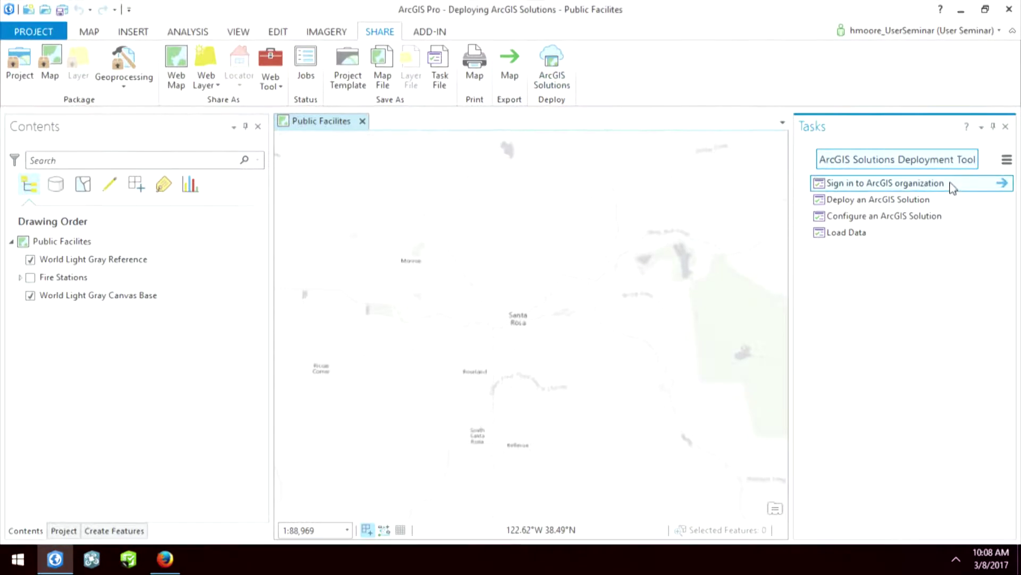
click(1002, 184)
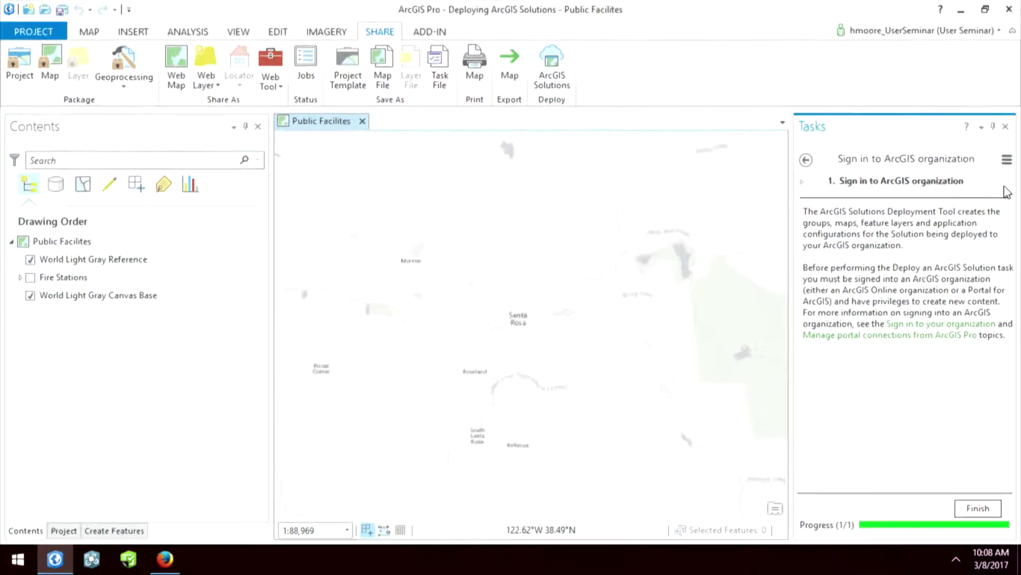
click(981, 512)
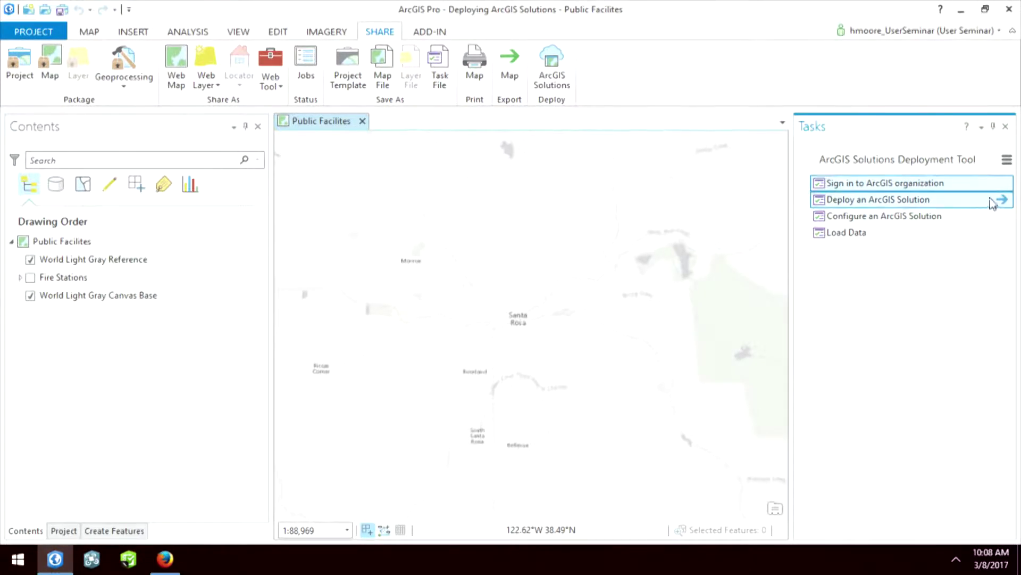
click(1004, 201)
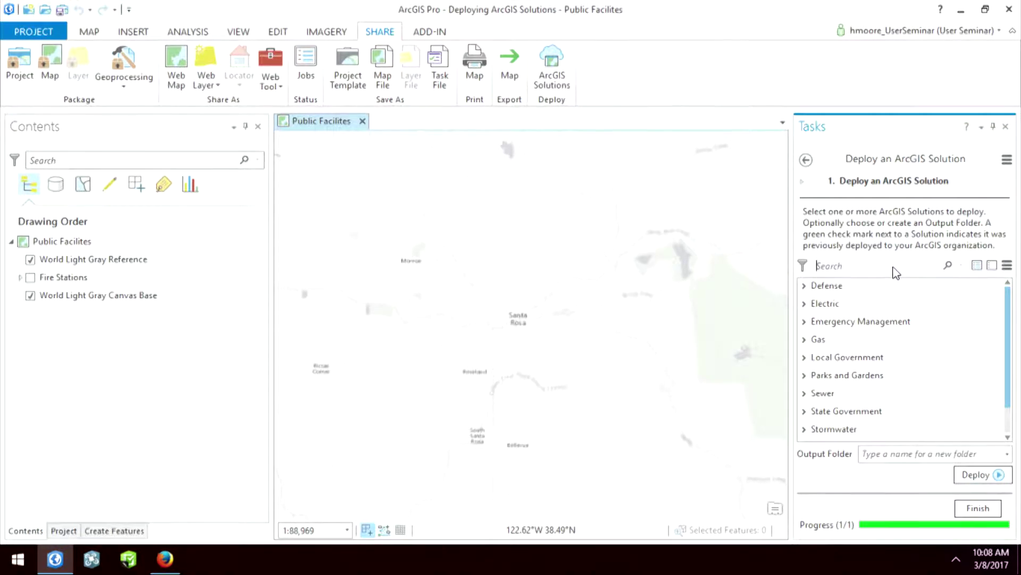
- Filter solutions by 'damage' and select Damage Assessment and Damage Assessment Dashboard
click(872, 265)
text(damage)
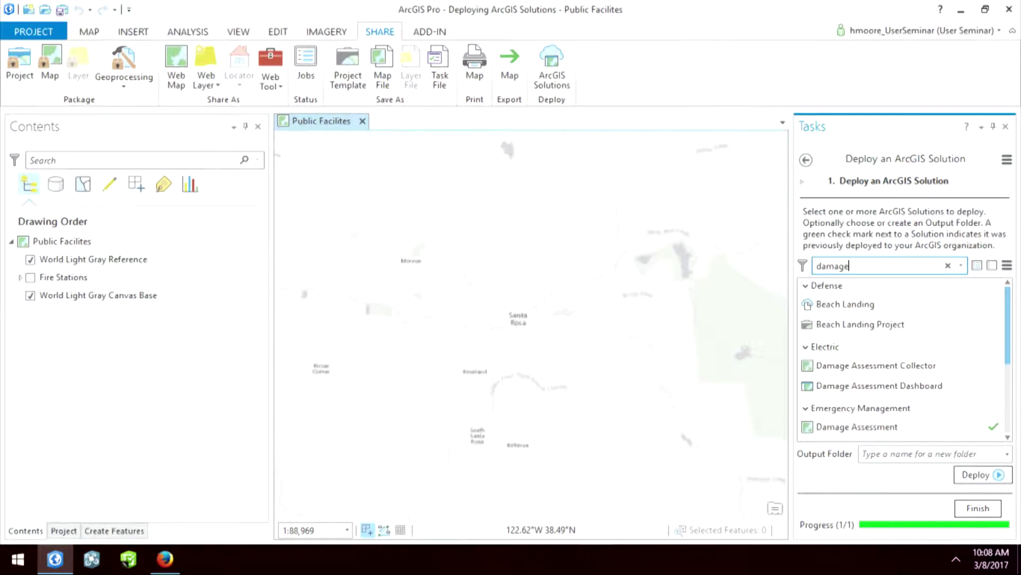
scroll(884, 369, down, 1)
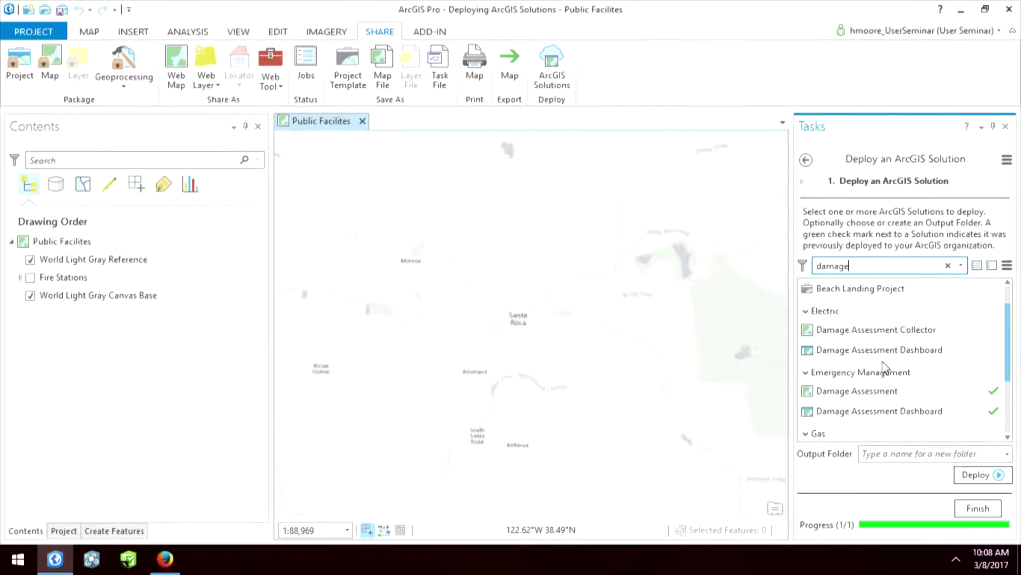
click(913, 400)
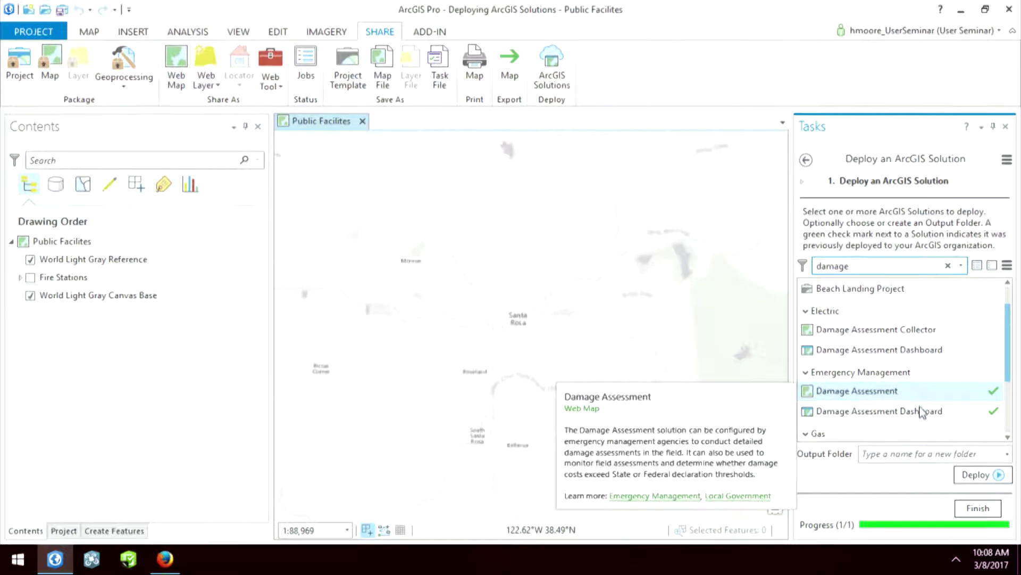
click(922, 417)
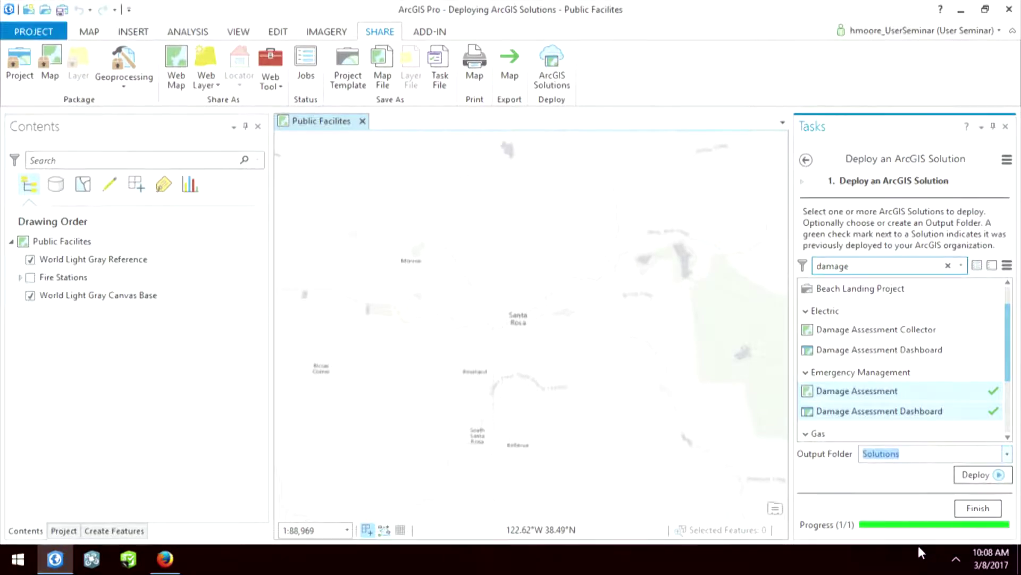
- Deploy the selected solutions to the organization and finish the task
click(984, 478)
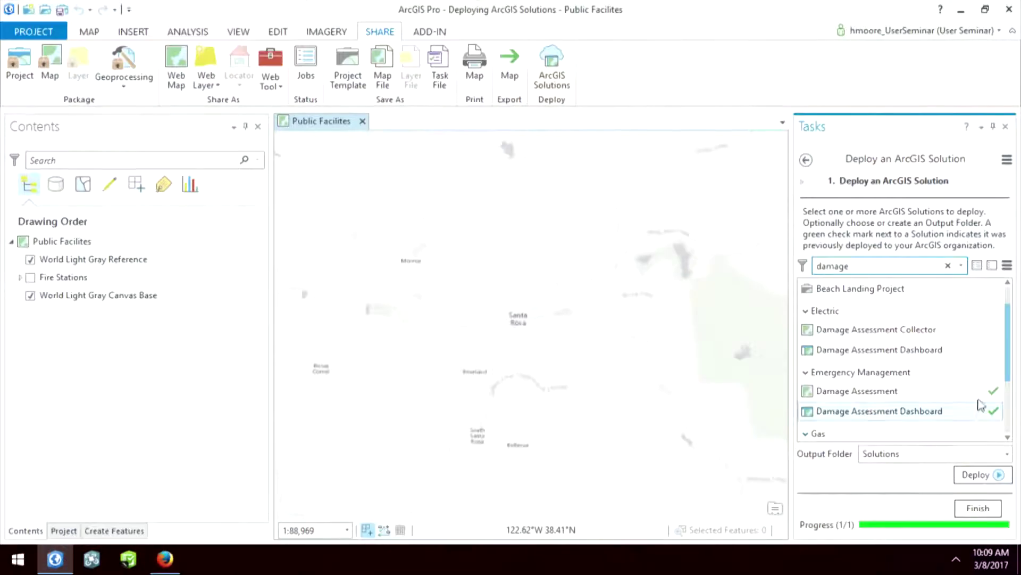
drag(1014, 360, 1013, 402)
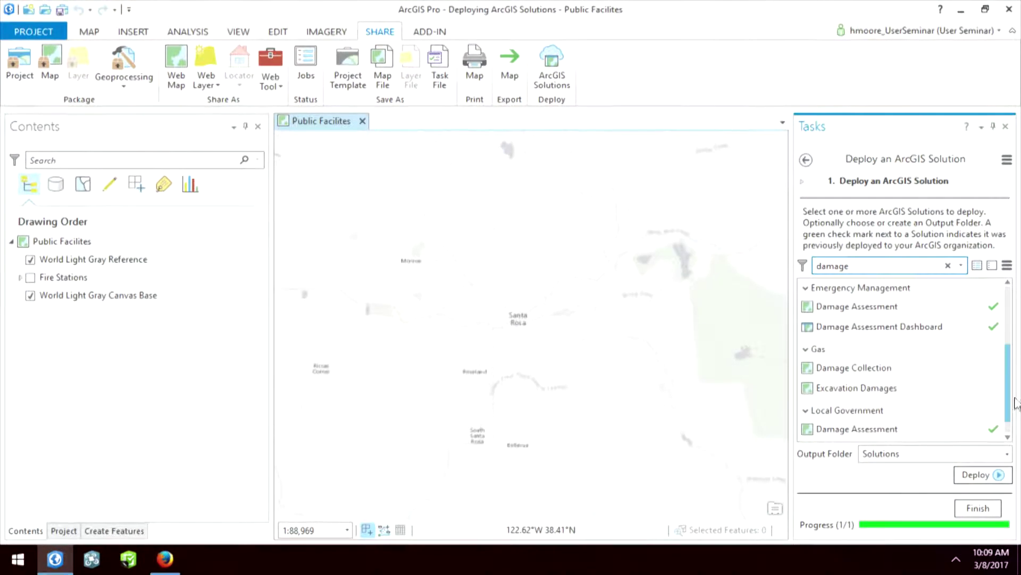
click(978, 508)
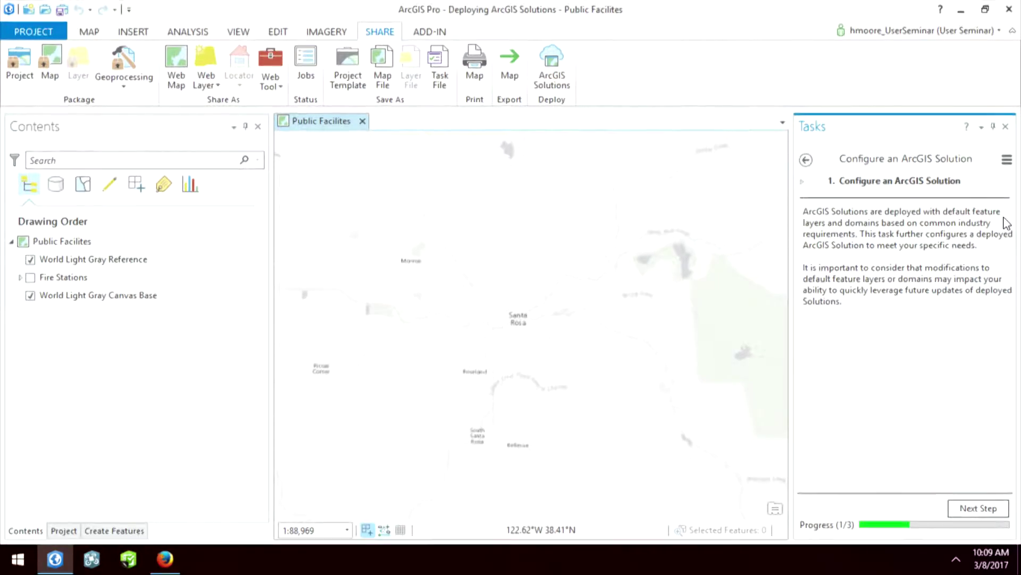
- Skip the Add Fields step and browse for the Modify Domains input layer
click(987, 513)
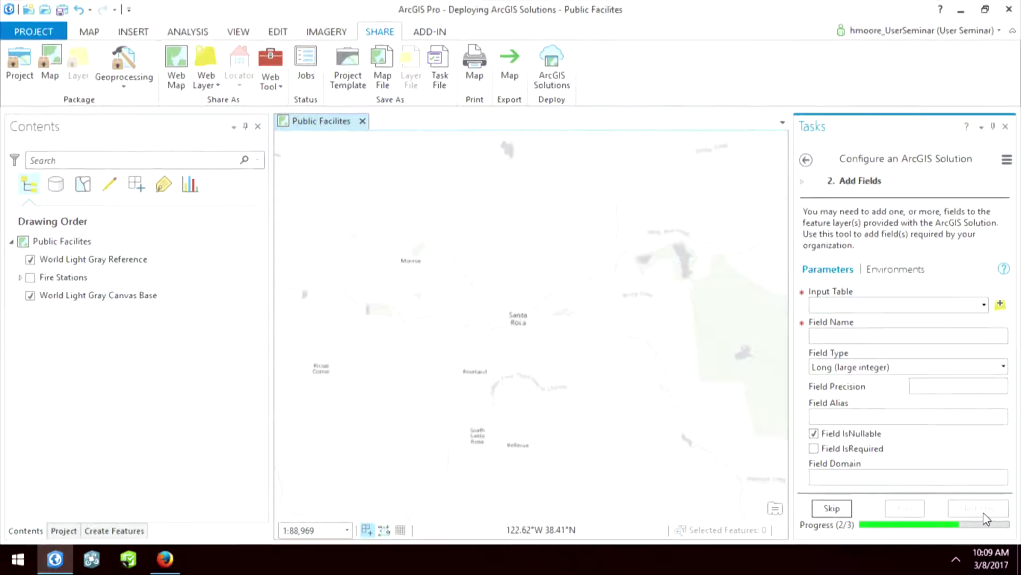
click(833, 508)
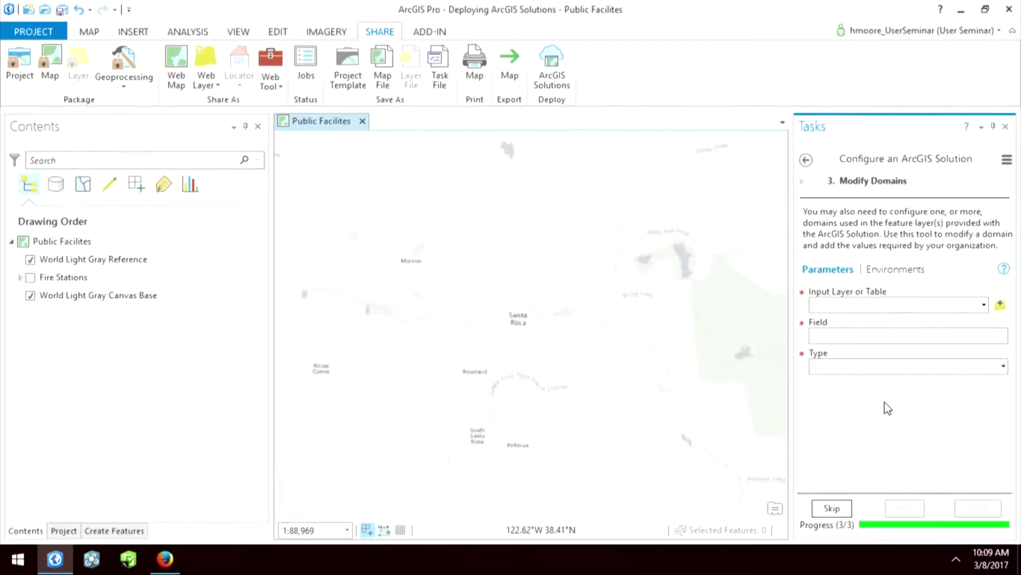
click(1000, 306)
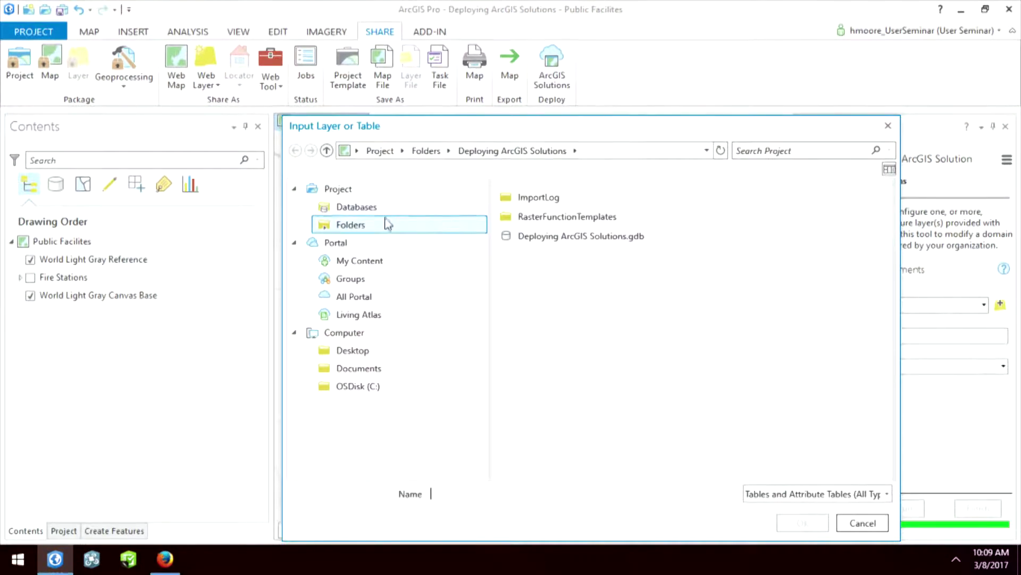
- Choose Commercial Buildings from Portal > My Content > Solutions > DamageAssessment as the input layer
click(389, 267)
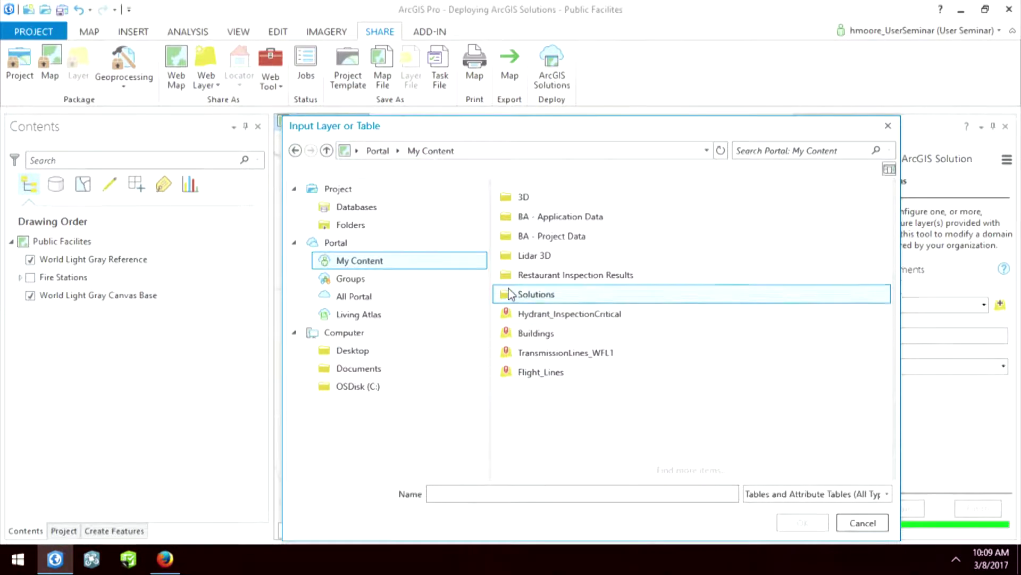
double_click(529, 296)
double_click(550, 200)
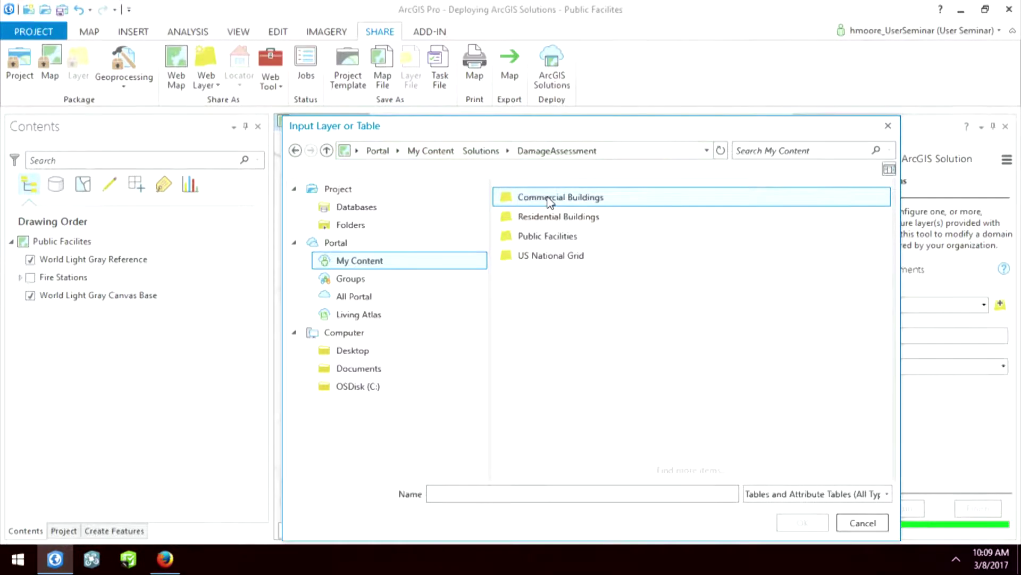
click(591, 200)
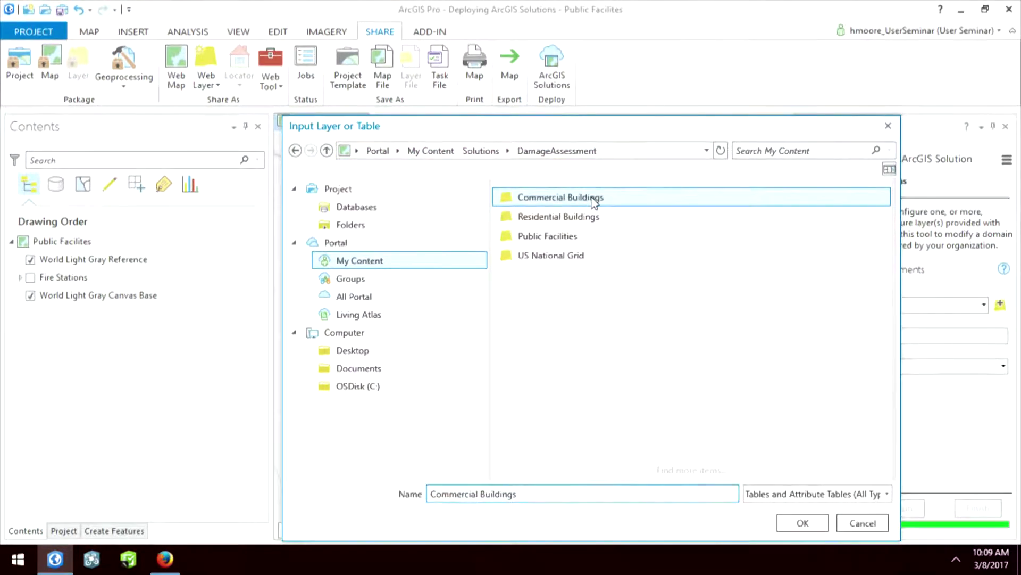
click(806, 524)
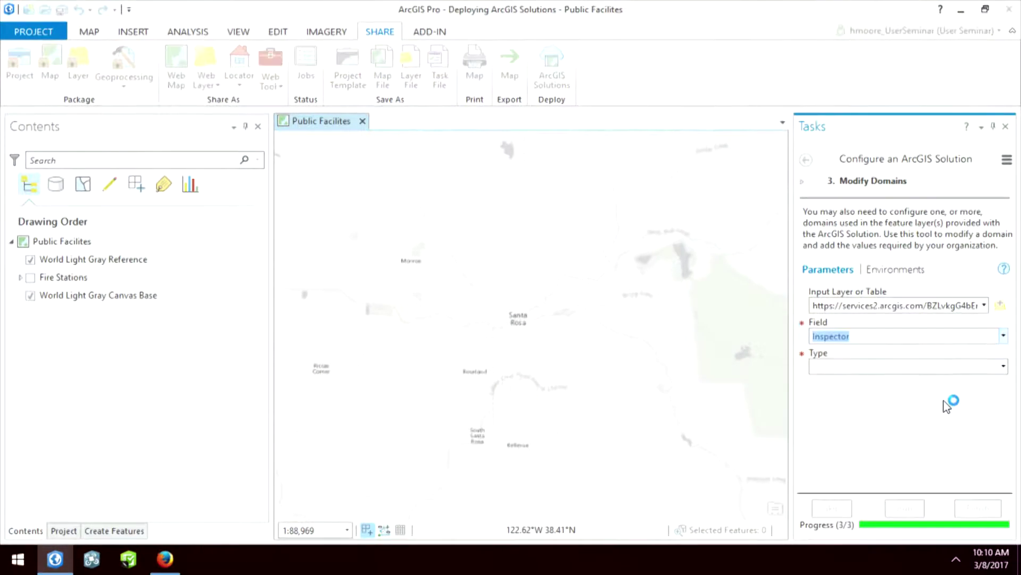
- Add inspector code 'mad' with the inspector's name as description, and run the domain update
scroll(969, 388, down, 3)
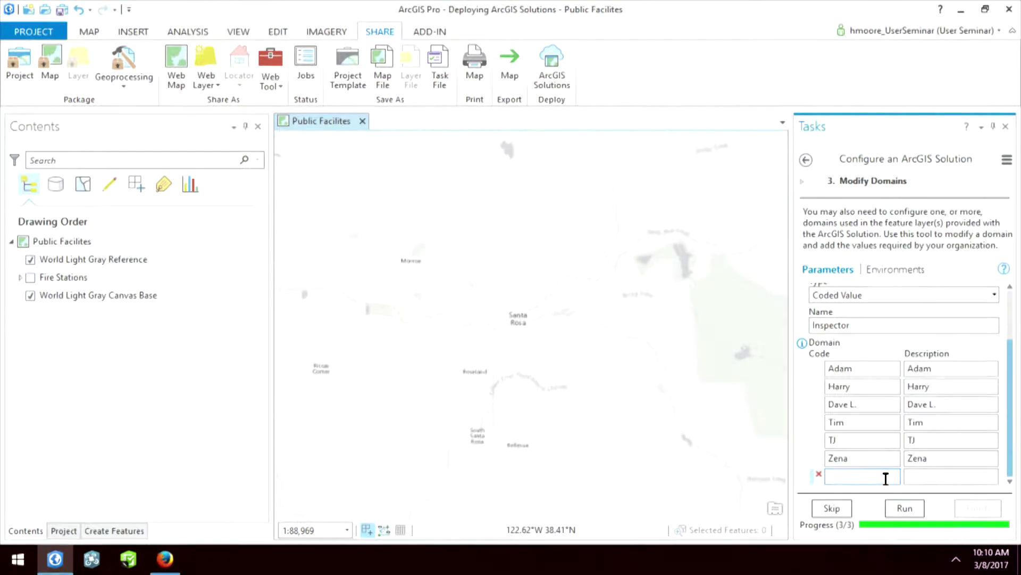
text(mad)
key(Tab)
text(Amadea)
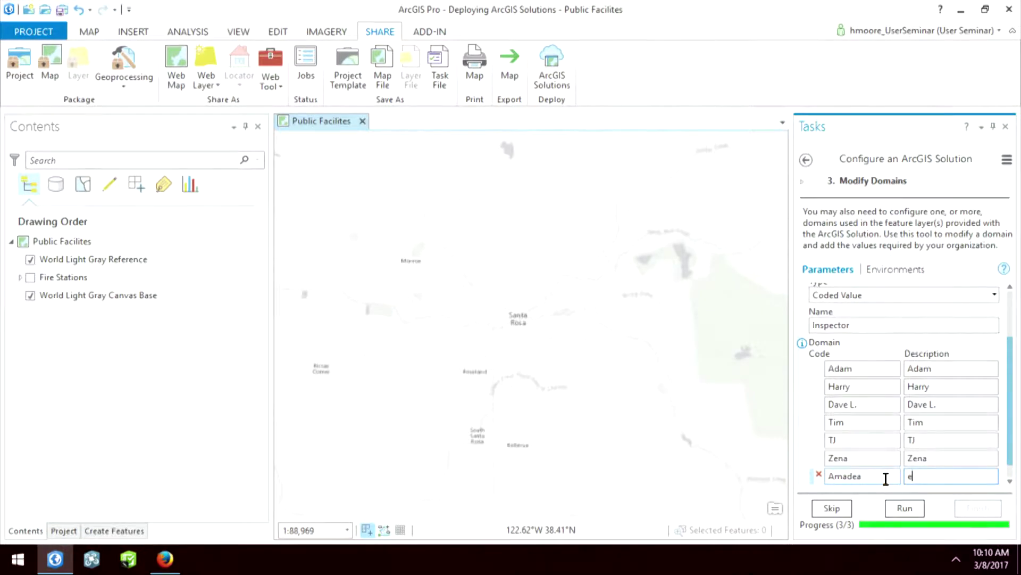
text(Amadea)
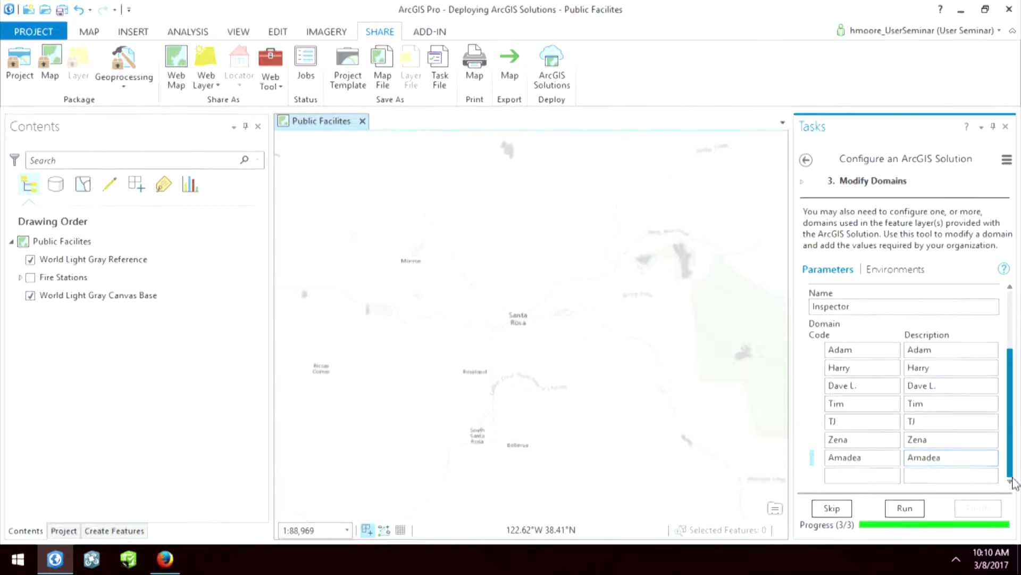
key(Tab)
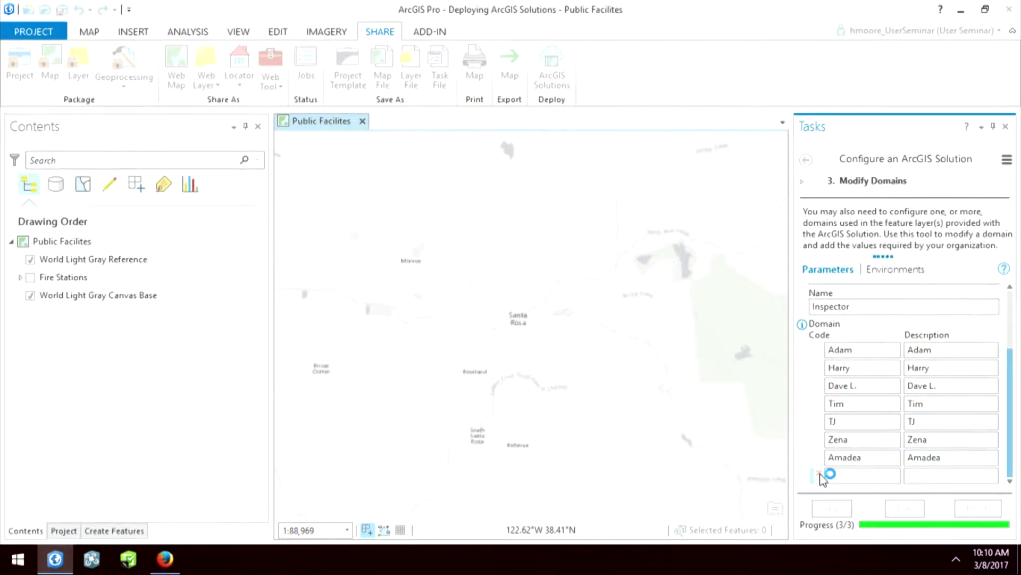
click(911, 512)
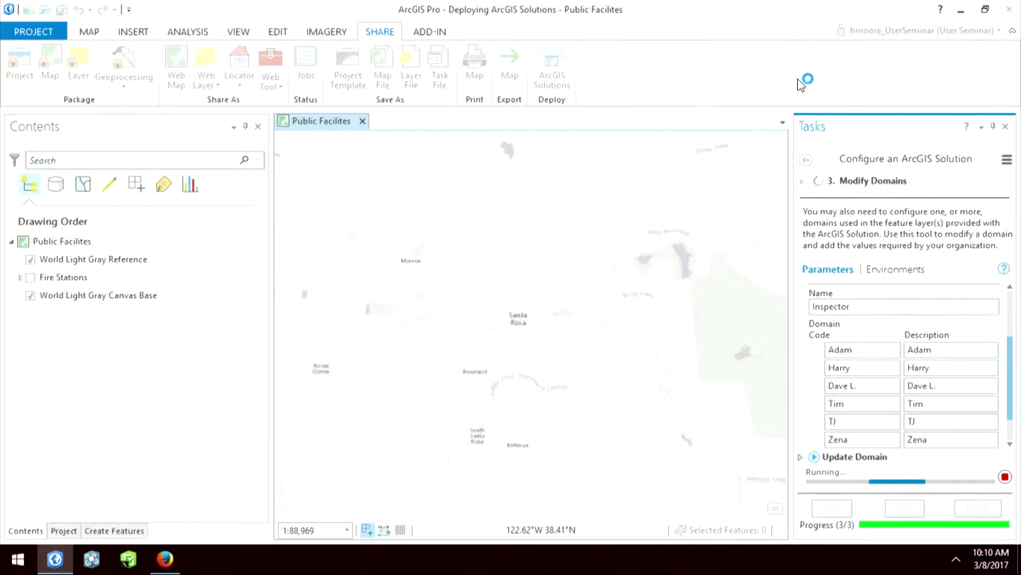
- Return to the browser's Operations Dashboard and pan the Damage Assessment map
click(165, 560)
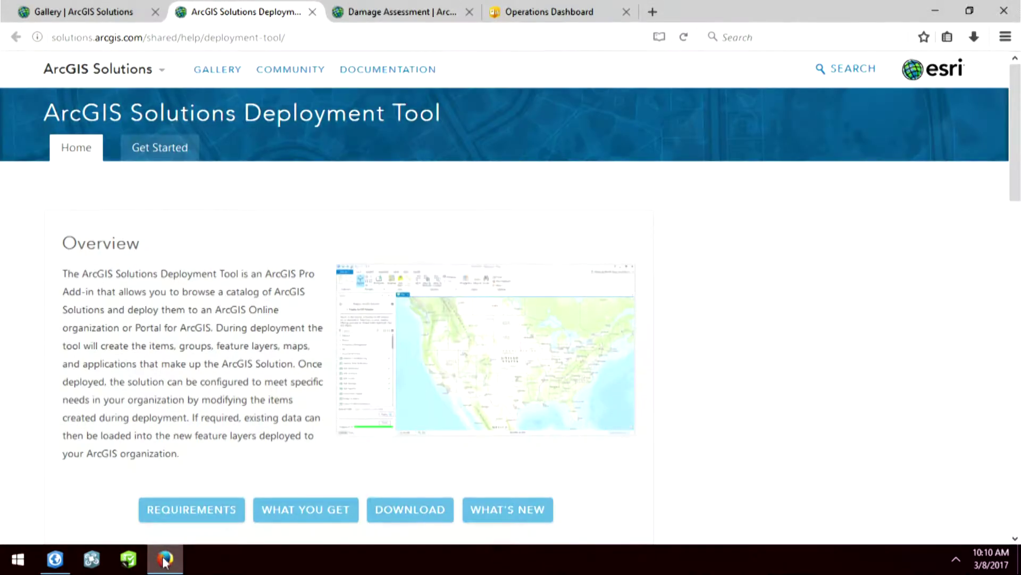
click(564, 12)
drag(611, 318, 649, 287)
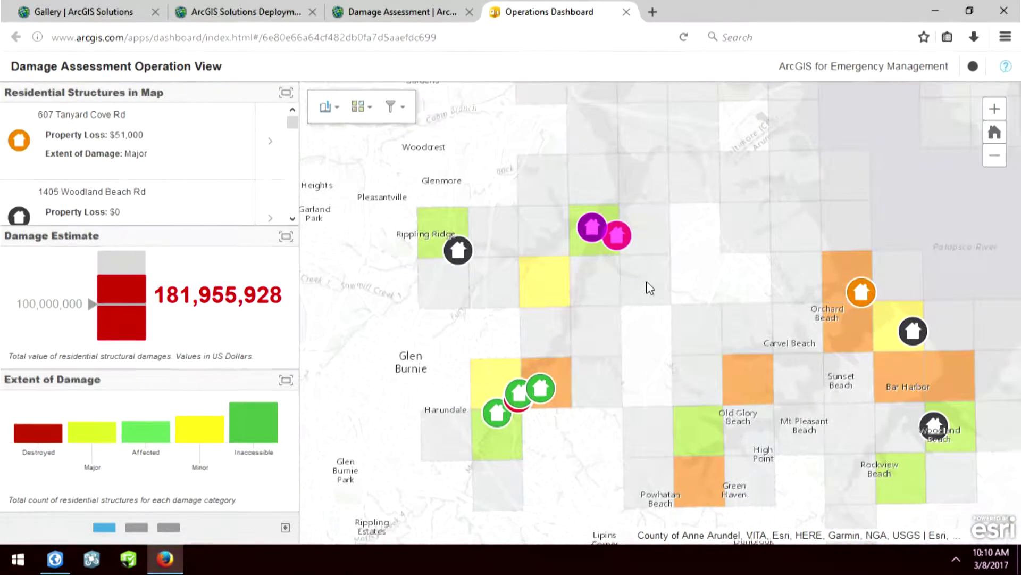